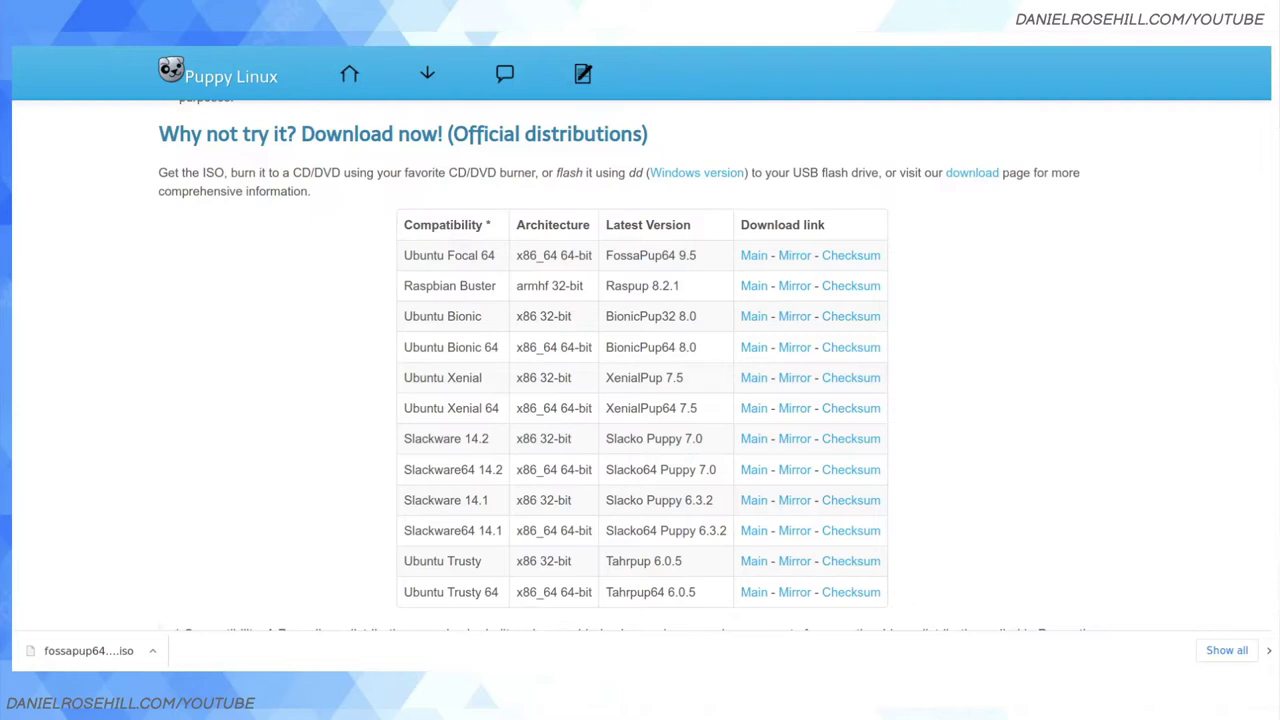
Review the Puppy Linux overview and downloads, and highlight the published checksum for fossapup64-9.5.iso.
scroll(1146, 311, up, 12)
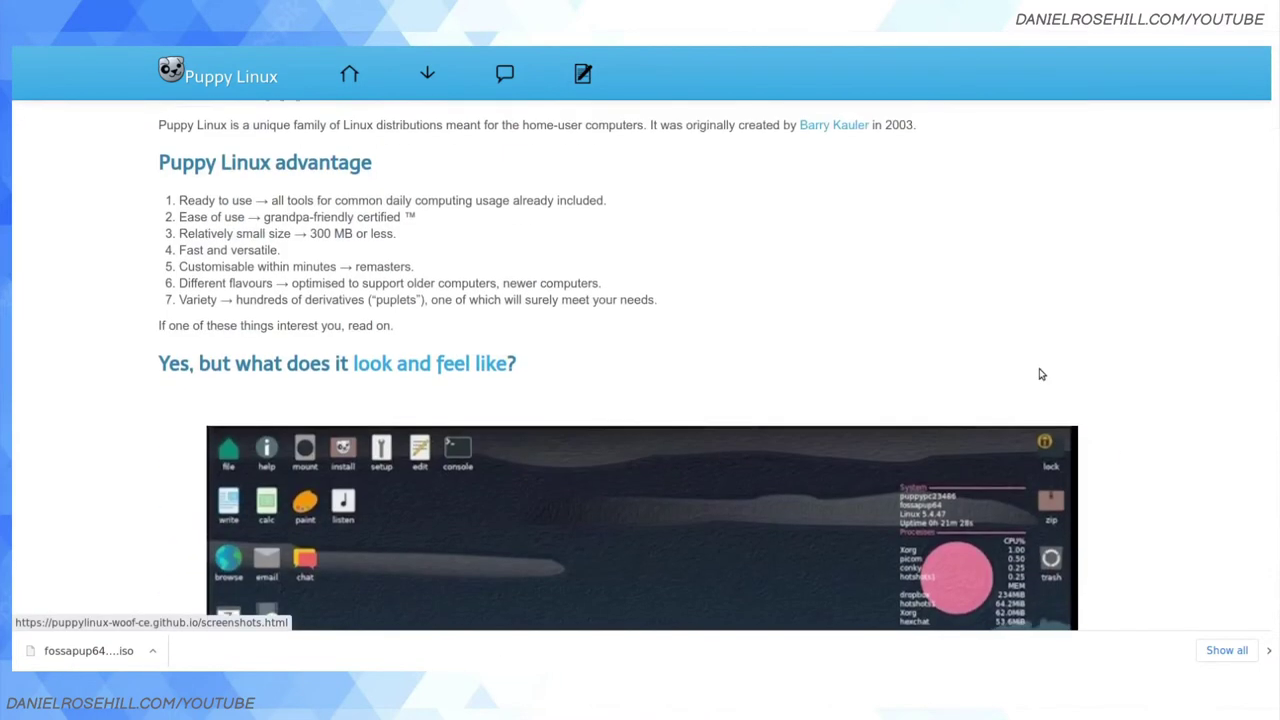
scroll(1040, 374, up, 1)
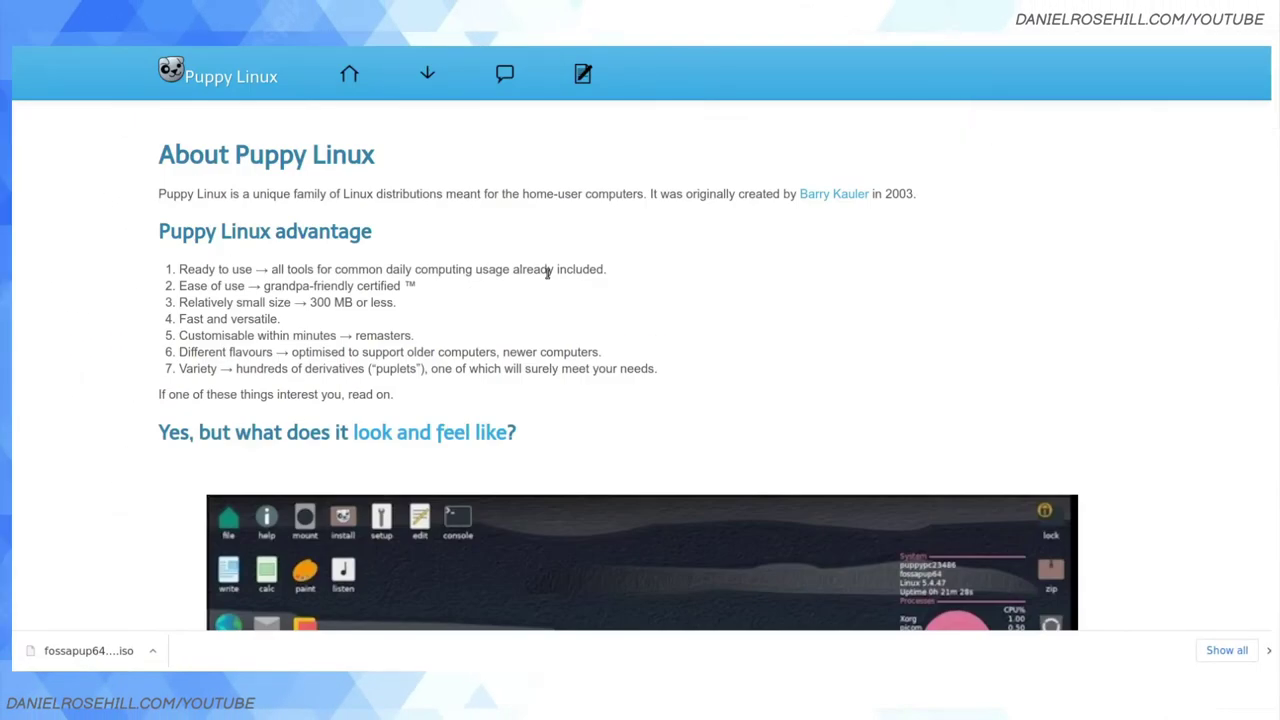
scroll(555, 270, down, 10)
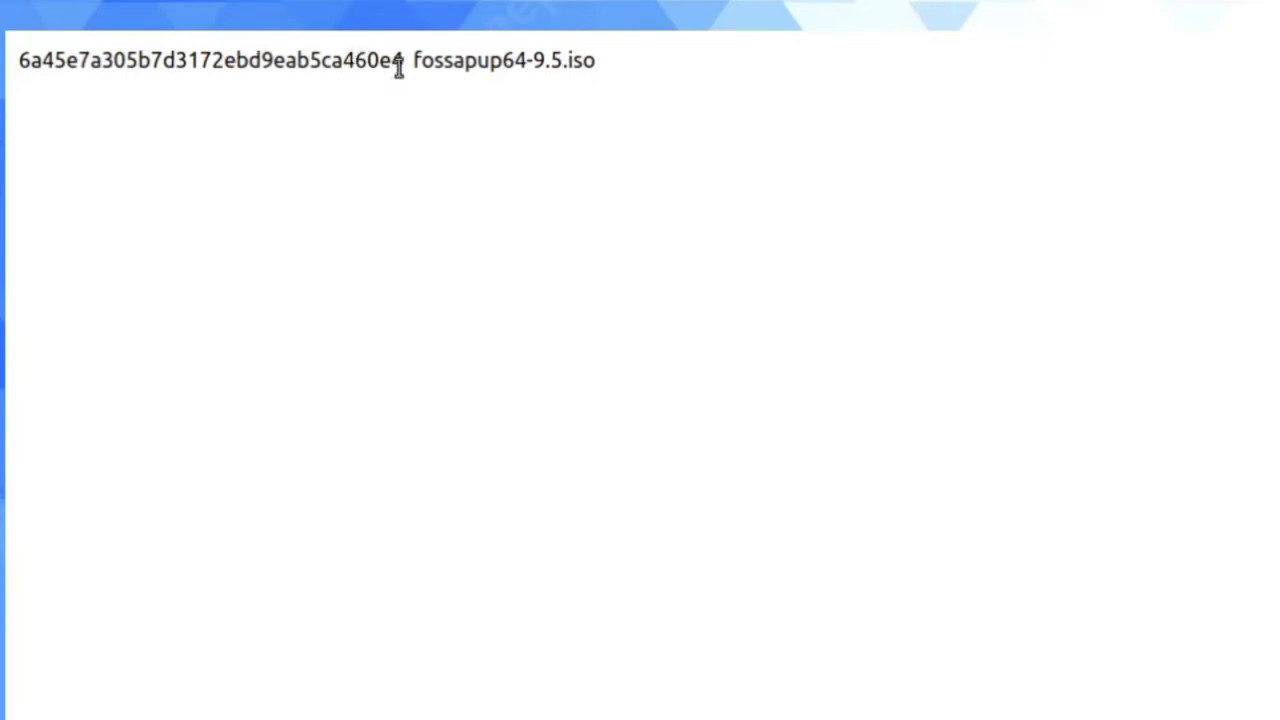
drag(391, 68, 220, 87)
drag(46, 83, 398, 83)
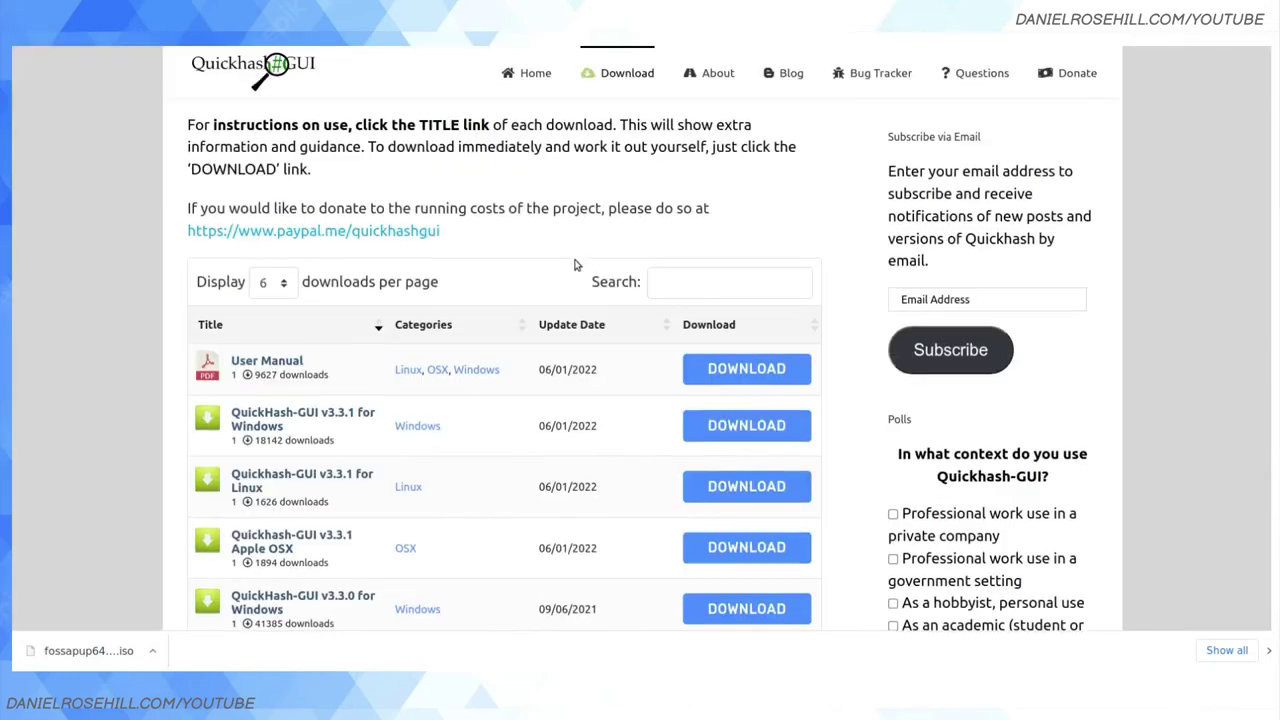
Look over the Quickhash-GUI download page and open the HowToSHA256SUM article from the "ubuntu hash checking program" search results.
scroll(547, 288, up, 3)
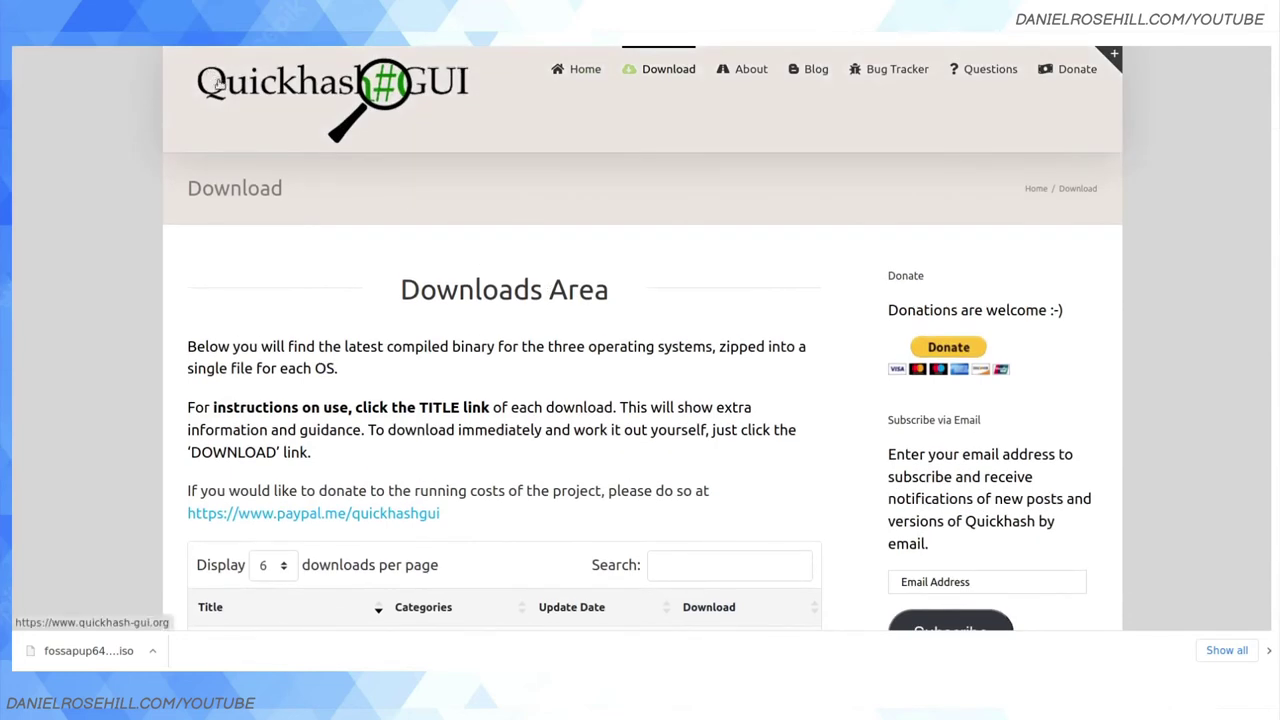
key(ctrl+Tab)
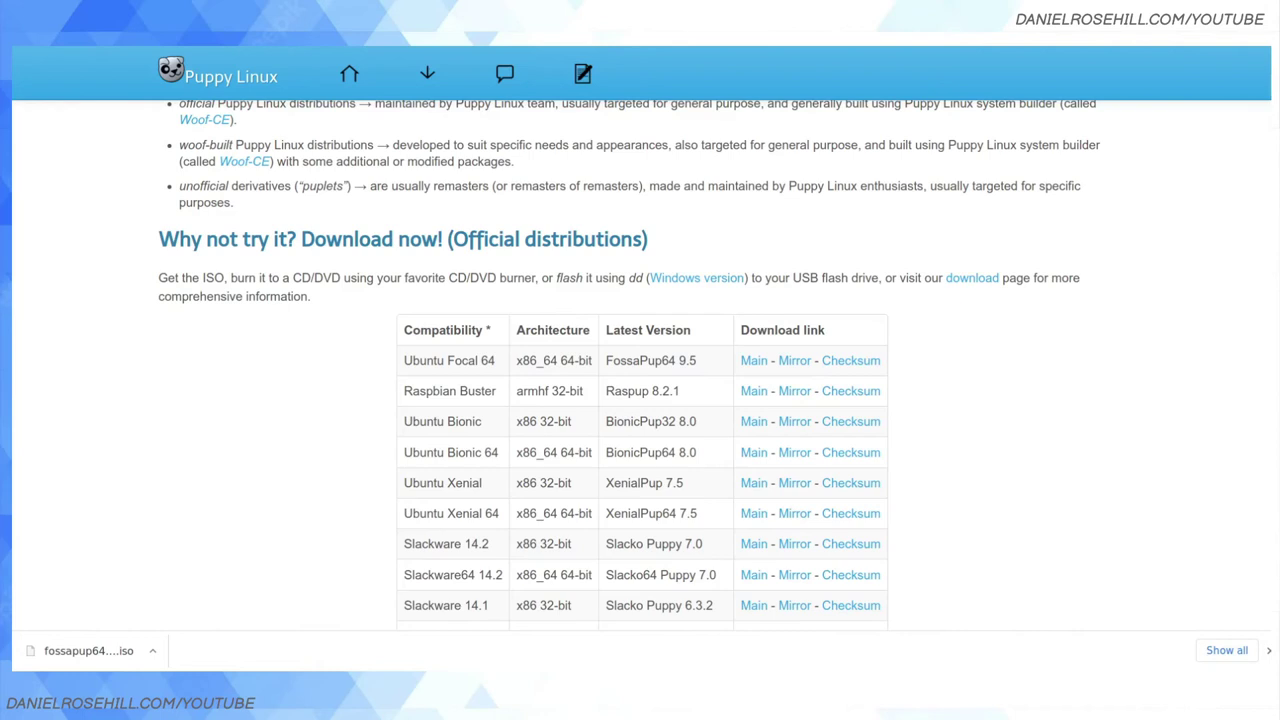
key(ctrl+Tab)
scroll(757, 177, up, 3)
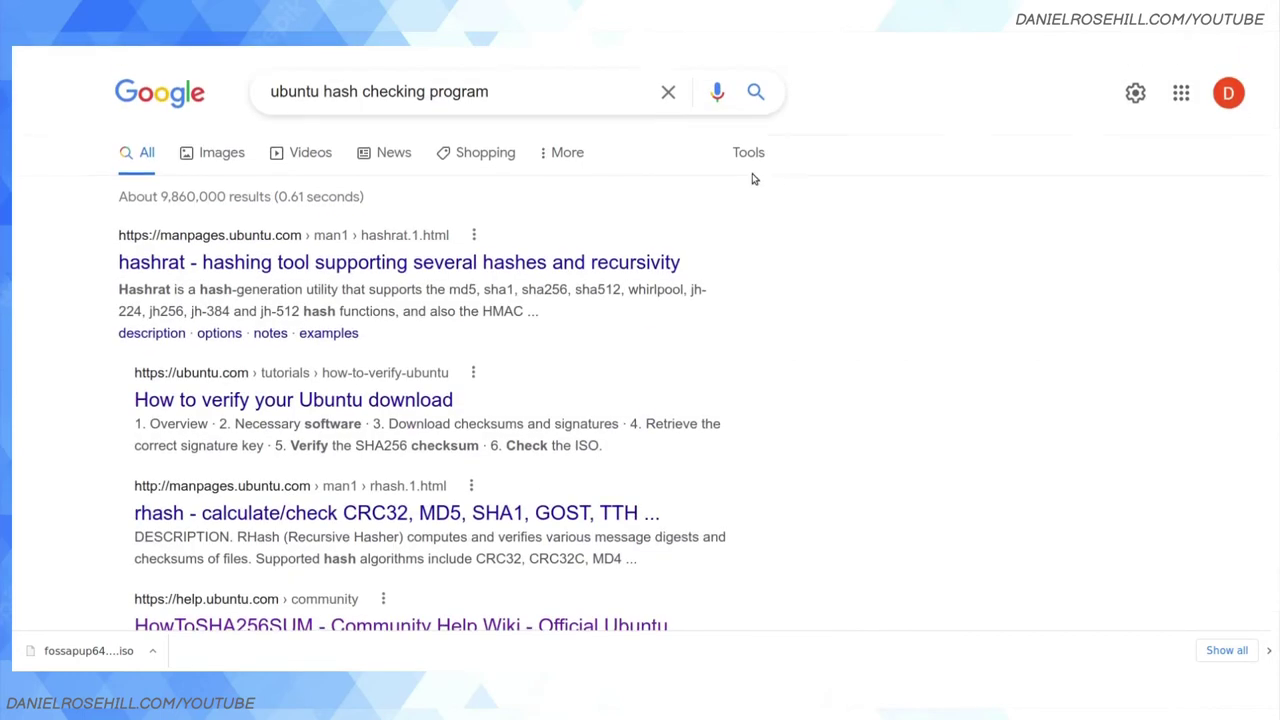
scroll(393, 241, down, 2)
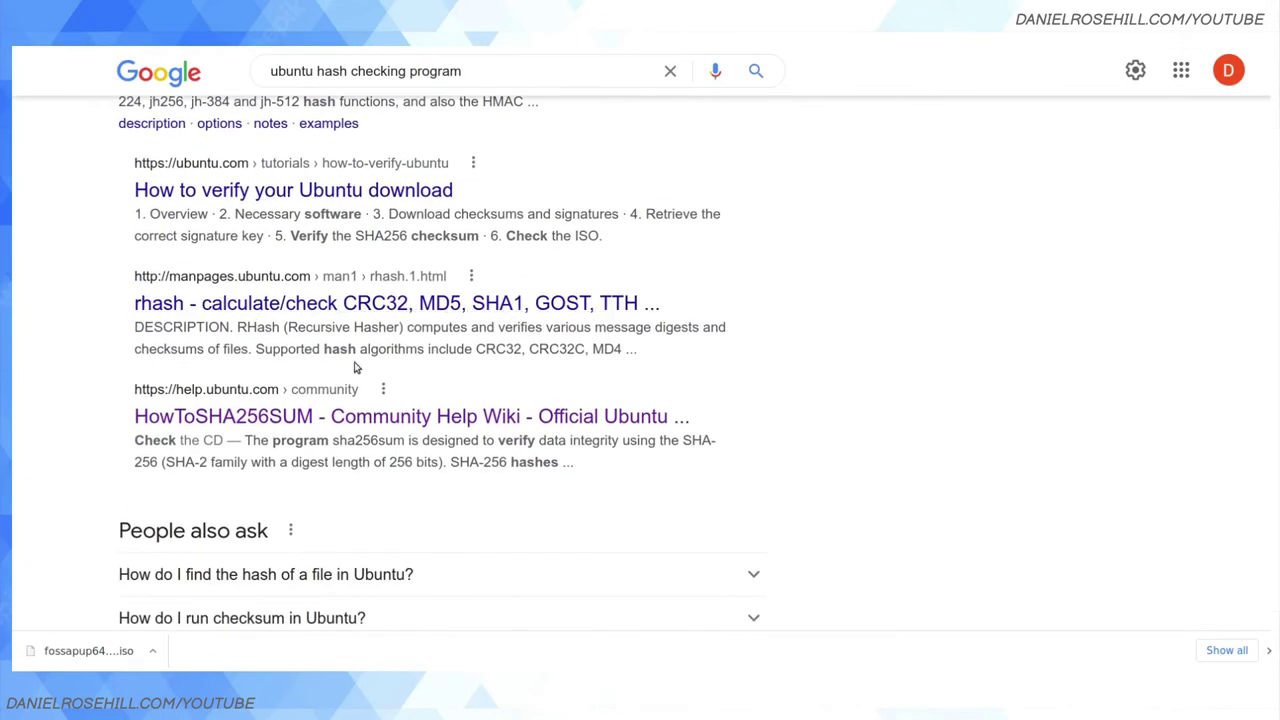
click(334, 413)
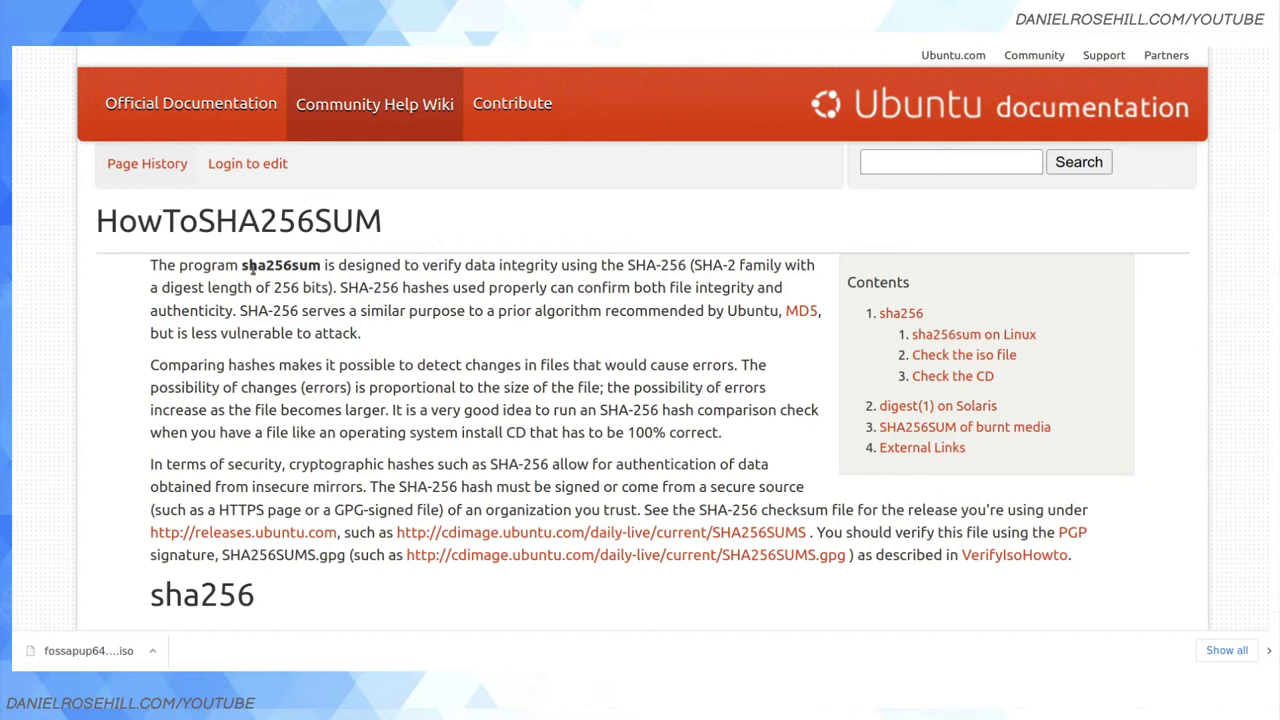
Read the manual sha256sum method, highlighting the ISO file name in the command and the example hash output.
scroll(253, 270, down, 8)
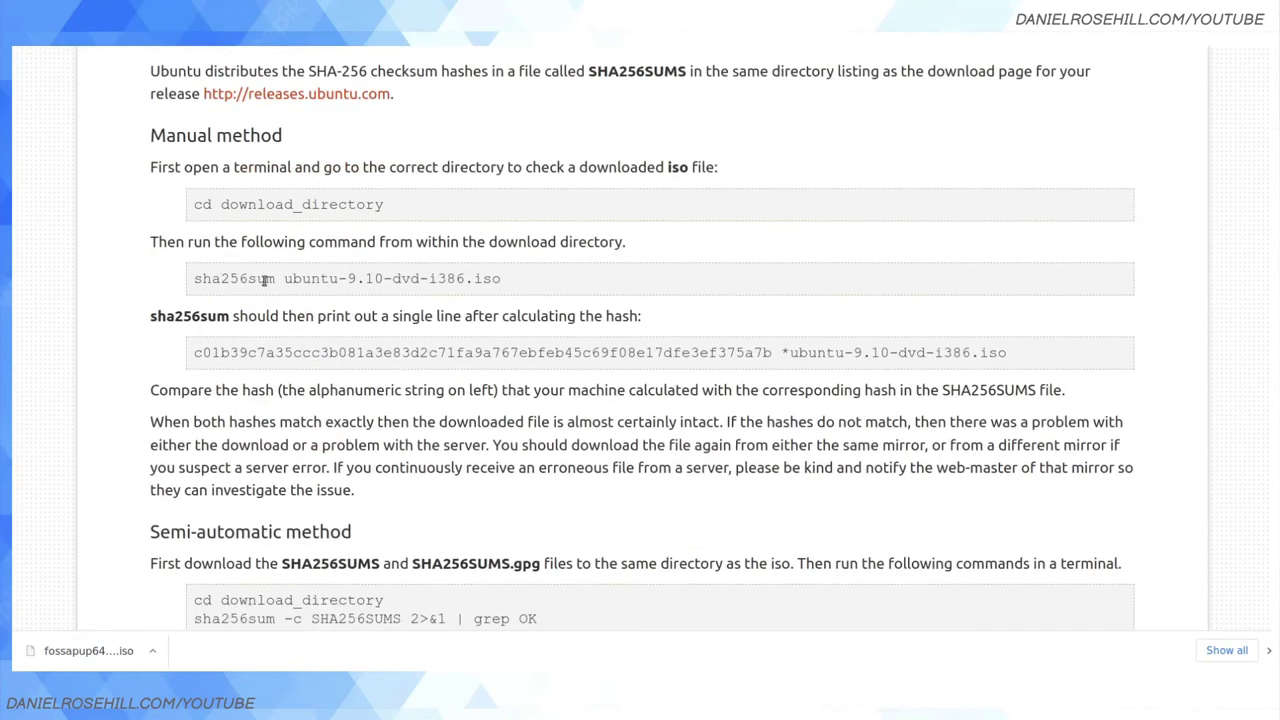
drag(194, 280, 507, 278)
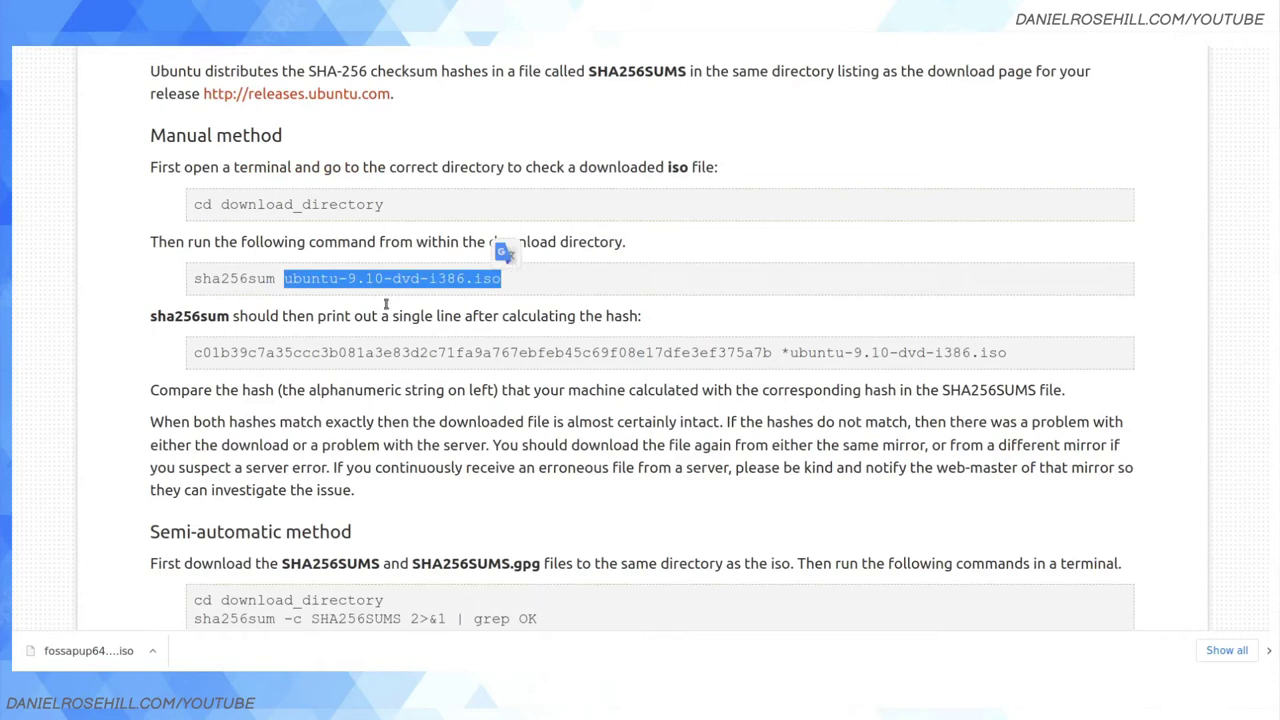
drag(196, 353, 764, 355)
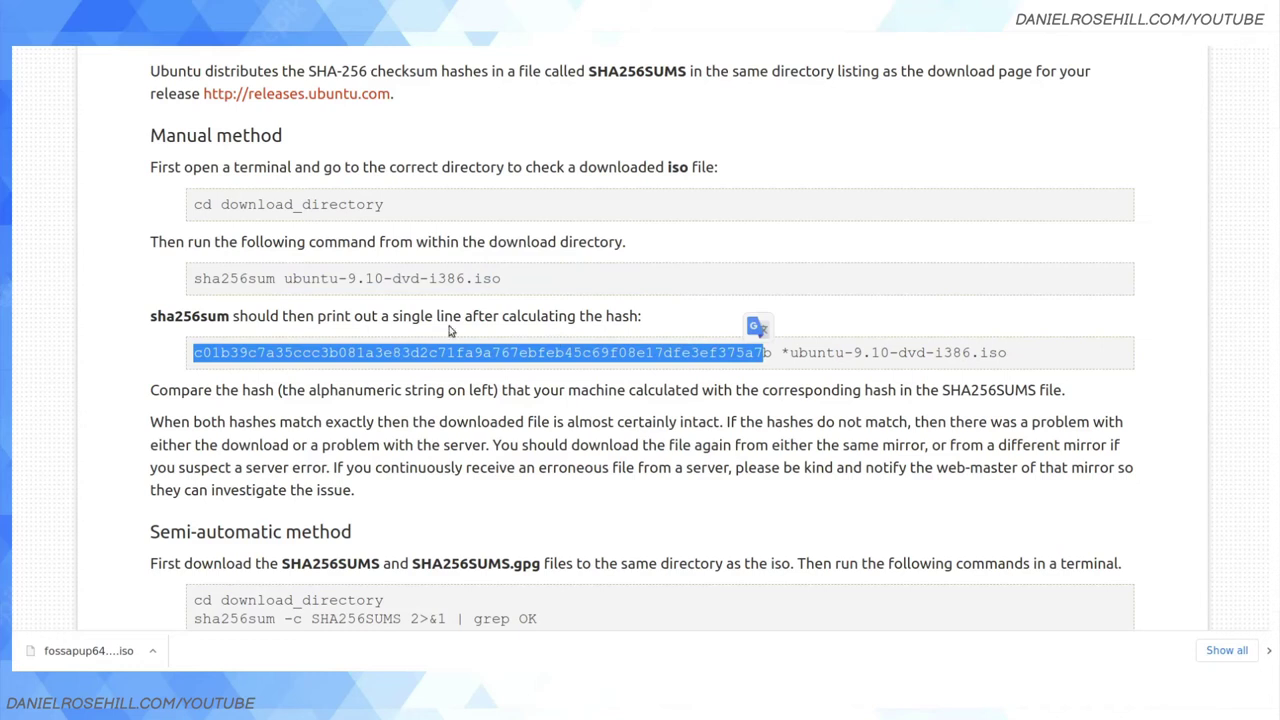
Switch to QuickHash-GUI and compute the MD5 hash of the single file fossapup64-9.5.iso from the Desktop.
key(ctrl+Tab)
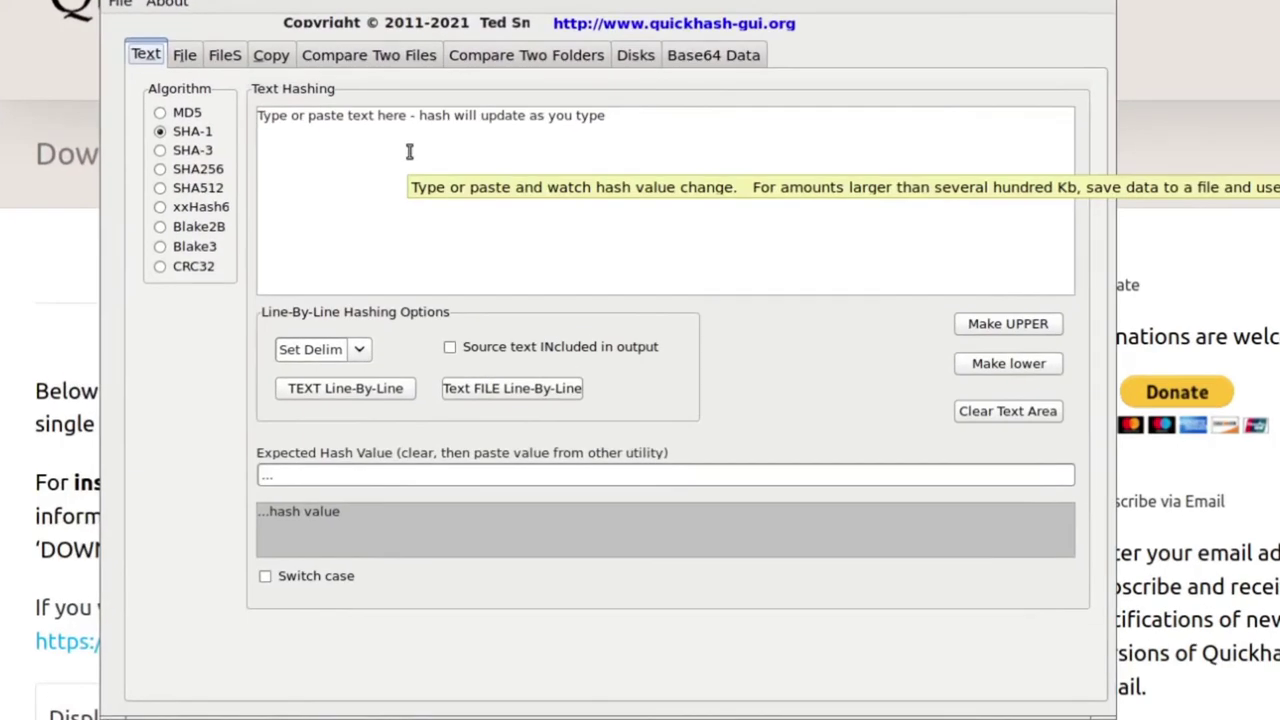
click(199, 117)
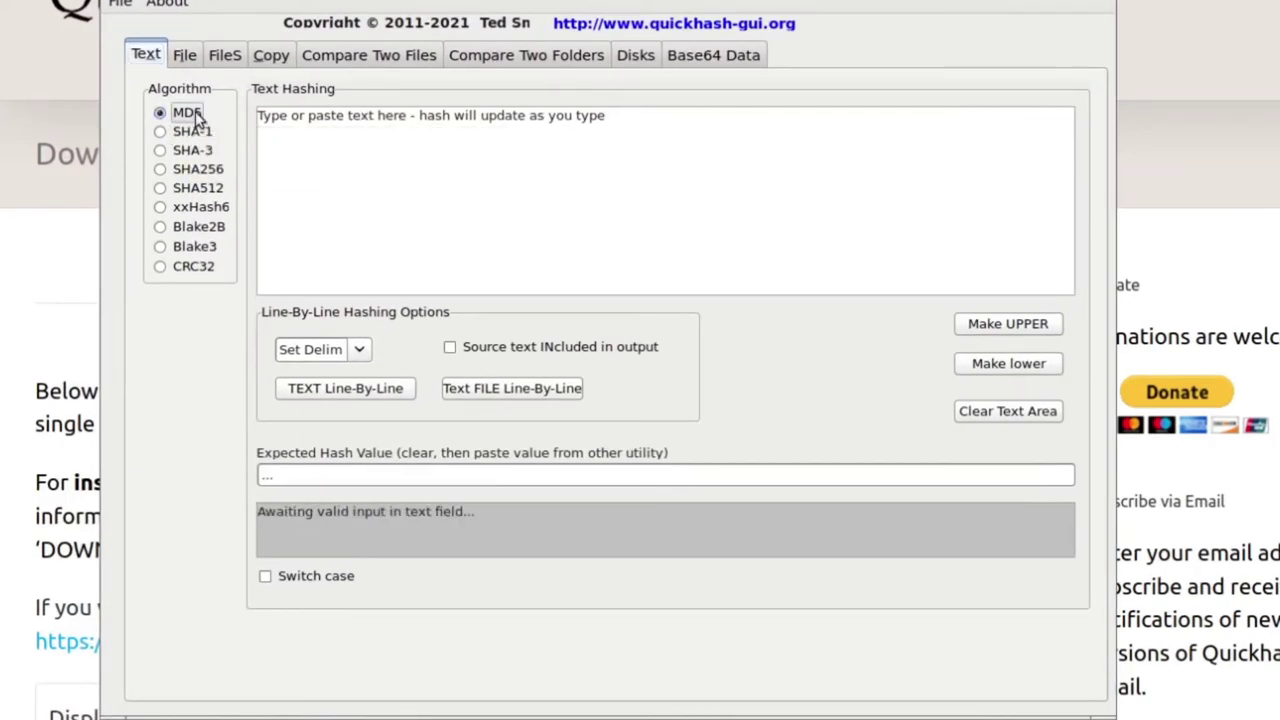
click(188, 58)
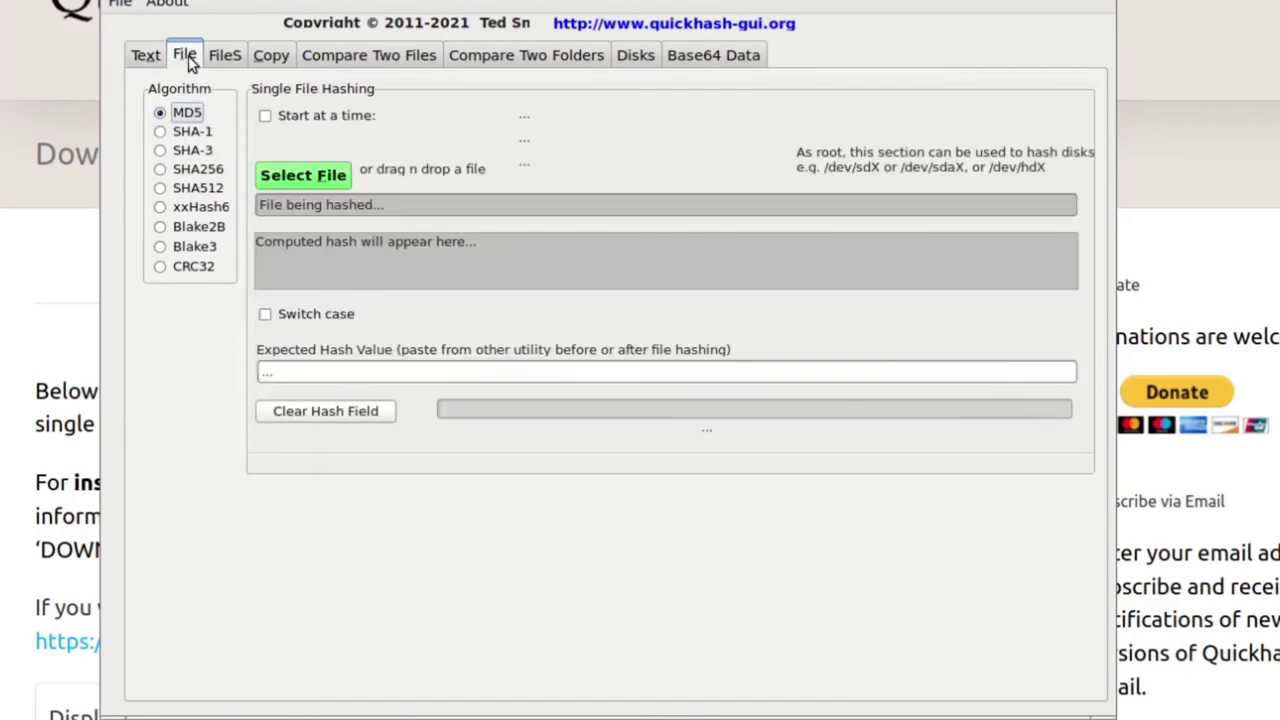
click(325, 176)
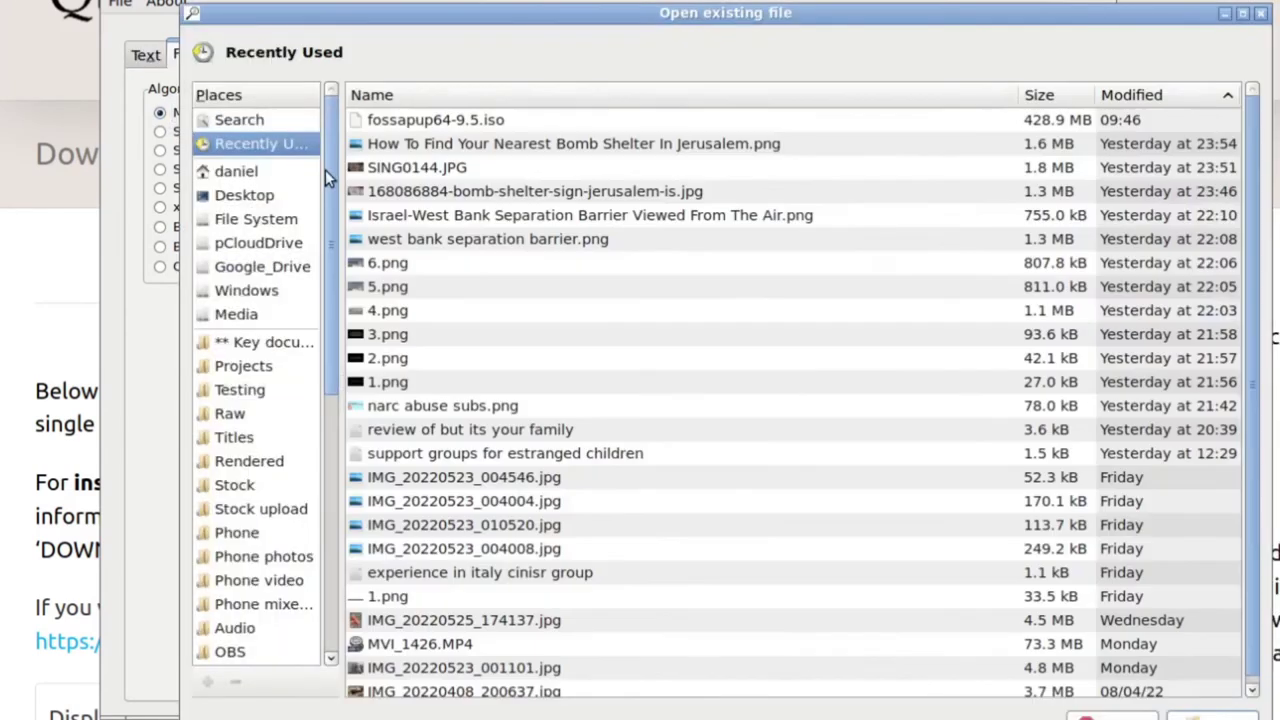
click(244, 196)
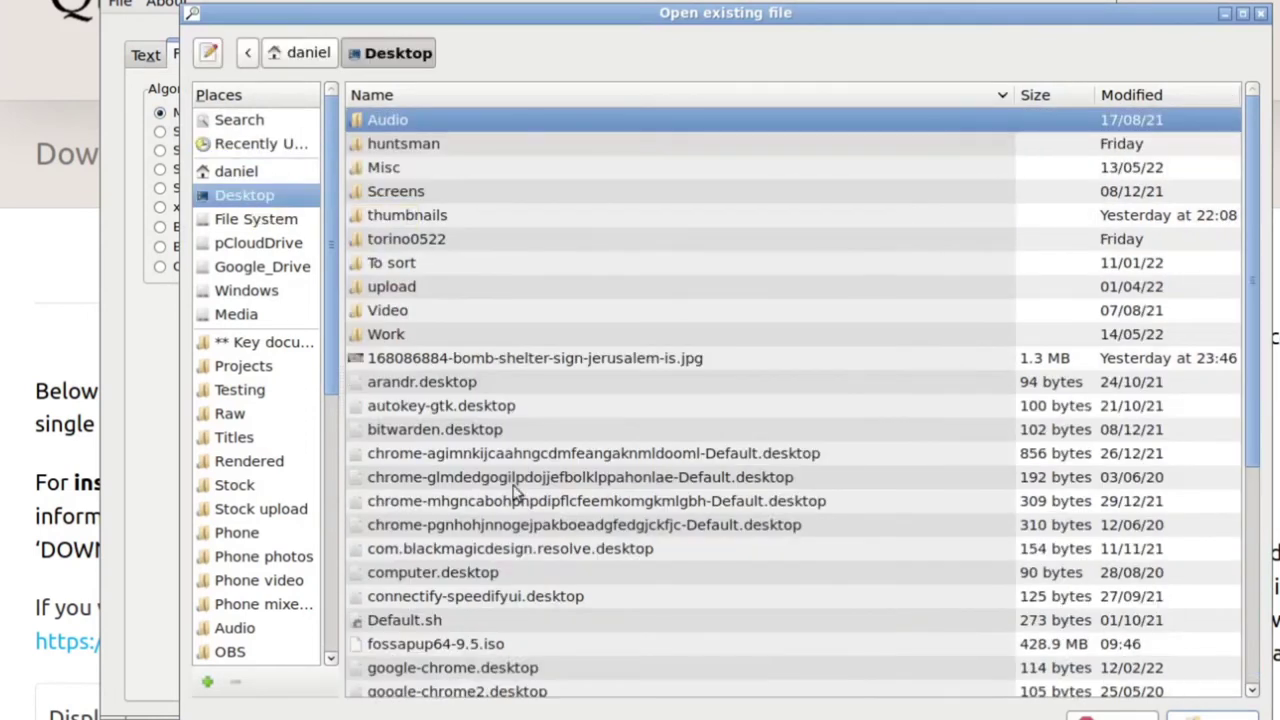
scroll(533, 458, down, 4)
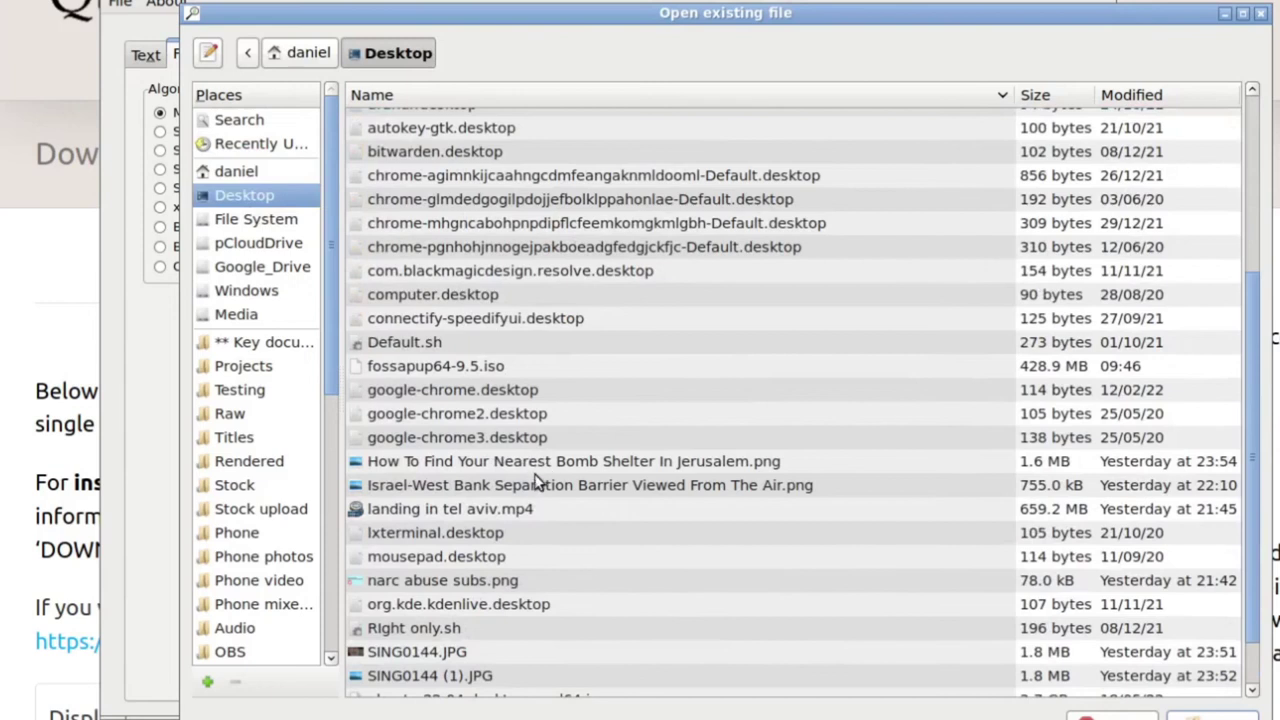
scroll(533, 480, down, 1)
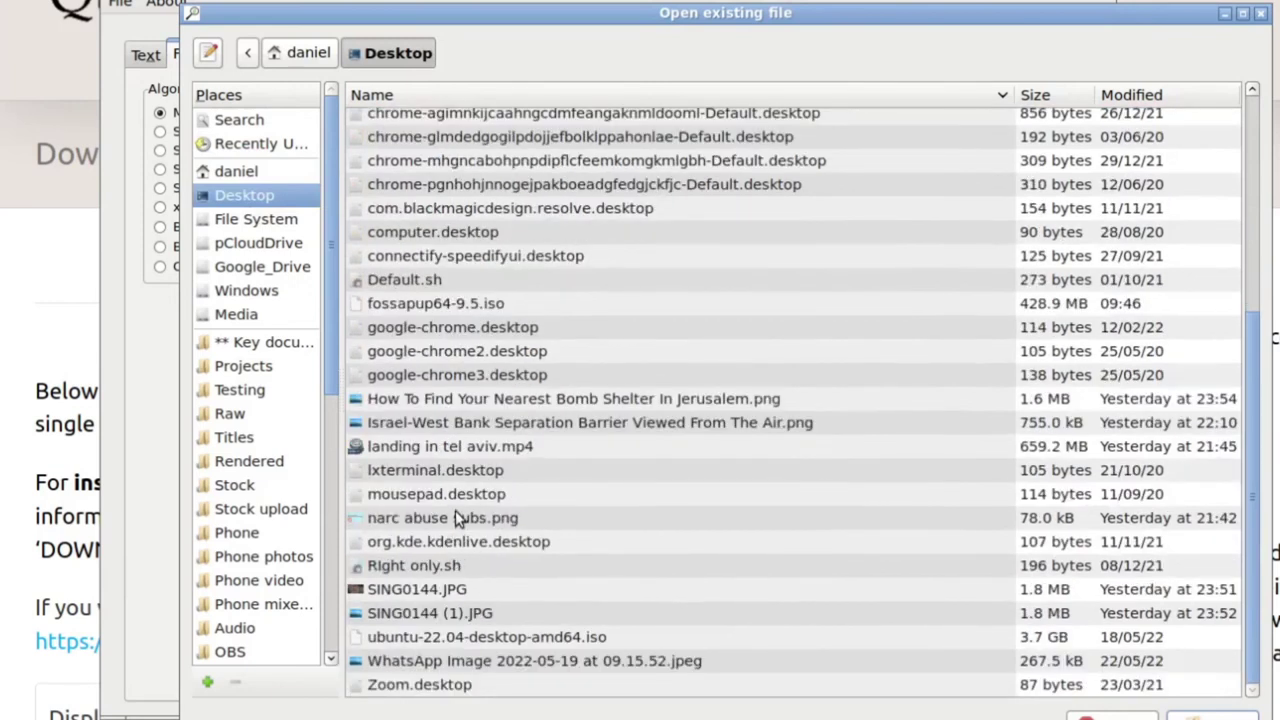
double_click(481, 304)
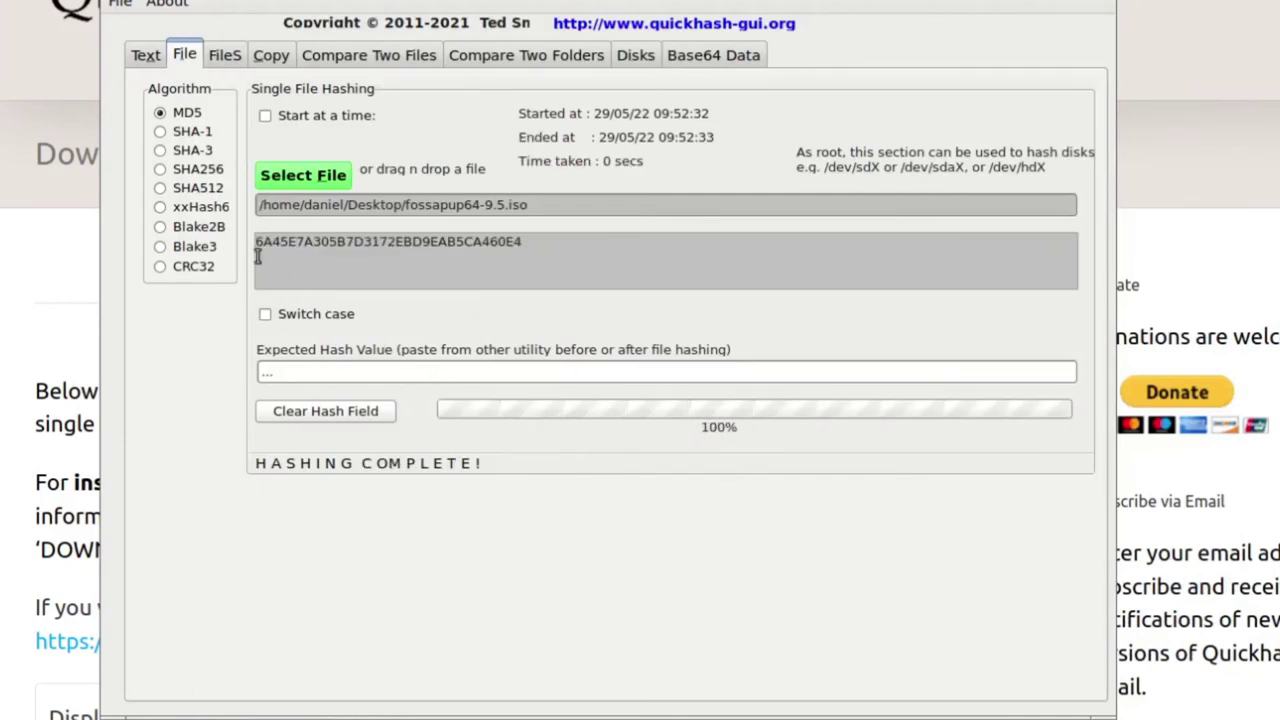
Examine the computed hash of the ISO and look over the options for comparing two files.
drag(261, 246, 547, 251)
click(491, 253)
click(408, 60)
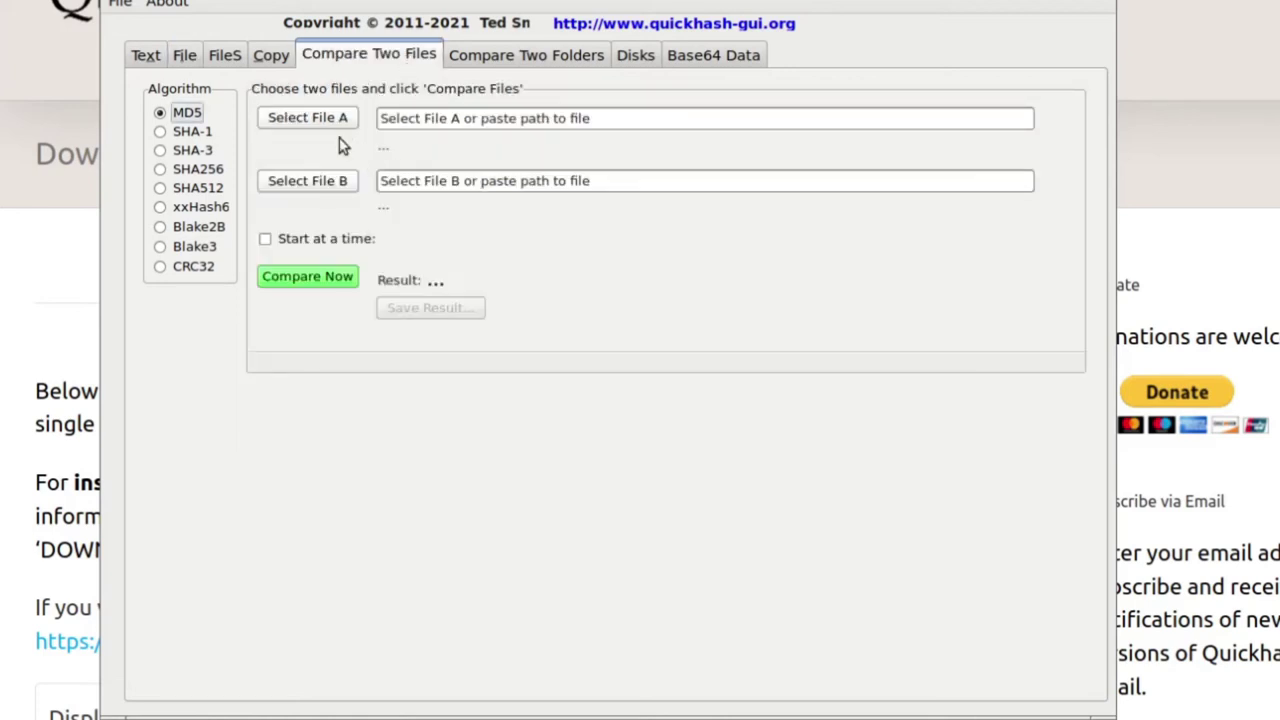
click(189, 60)
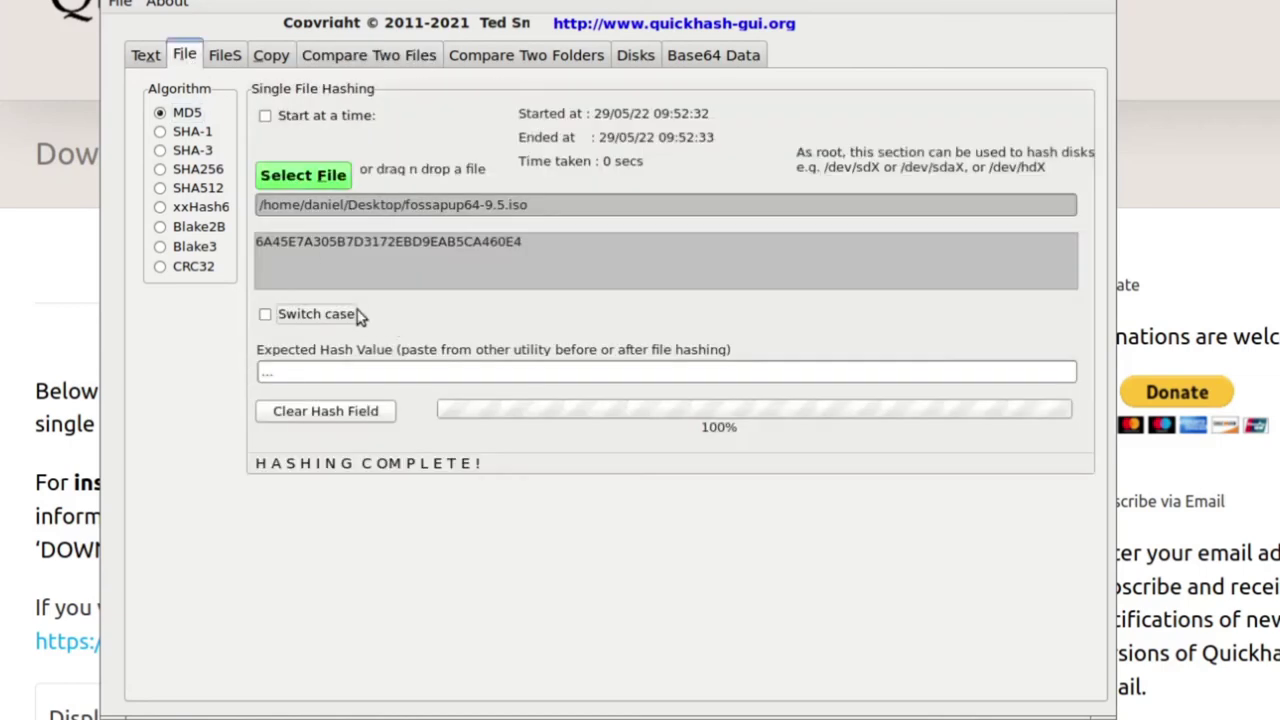
Copy the computed MD5 hash, paste it back into the cleared computed-hash area, and close the hashing program.
drag(258, 246, 490, 240)
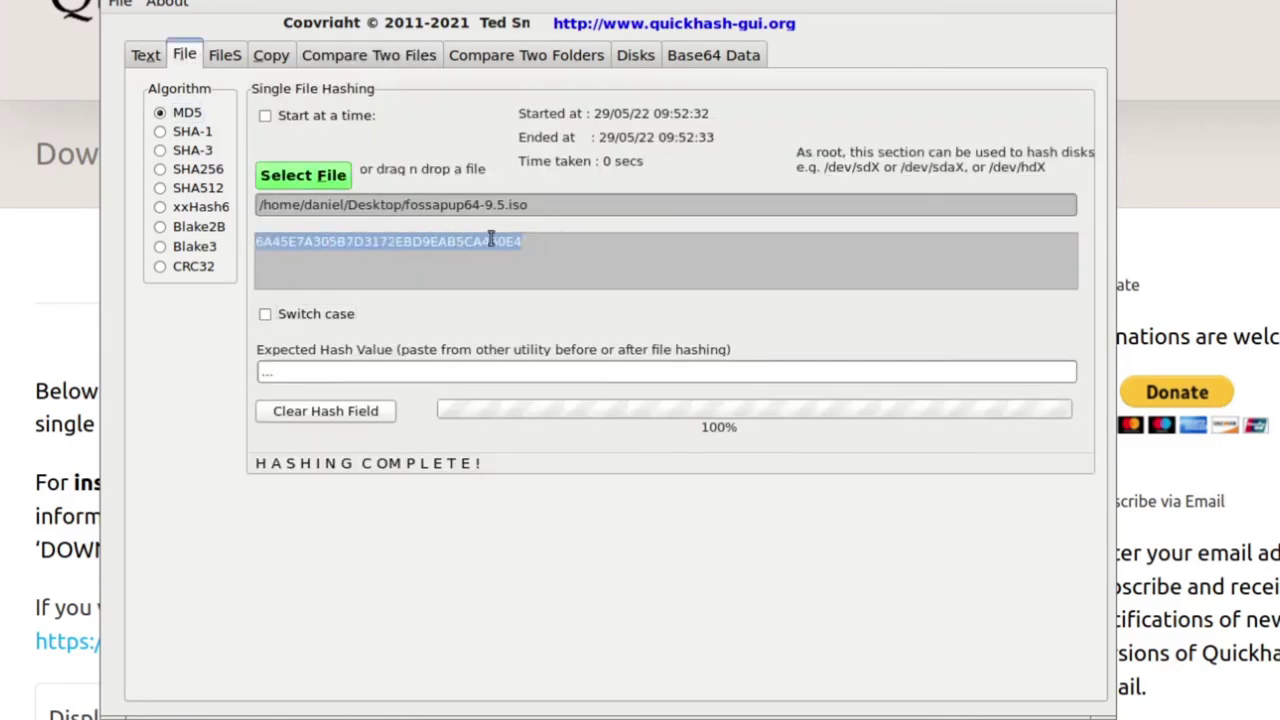
right_click(490, 238)
click(533, 245)
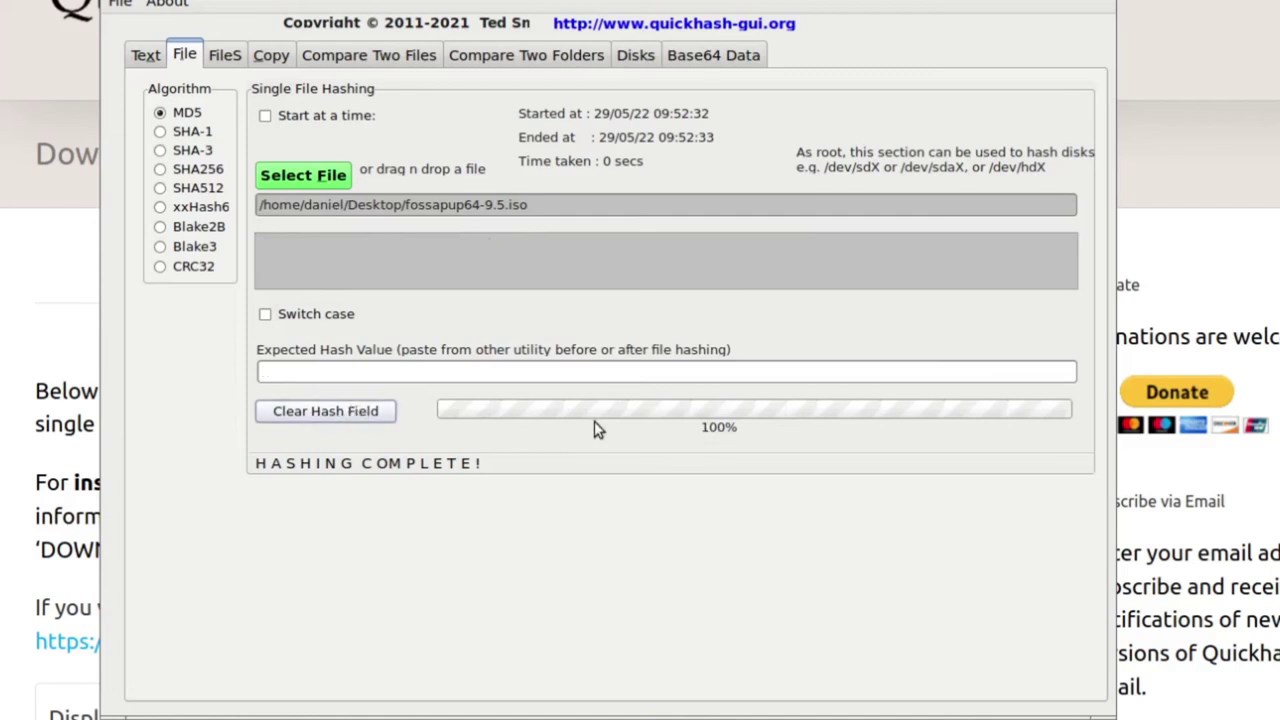
right_click(360, 268)
click(405, 326)
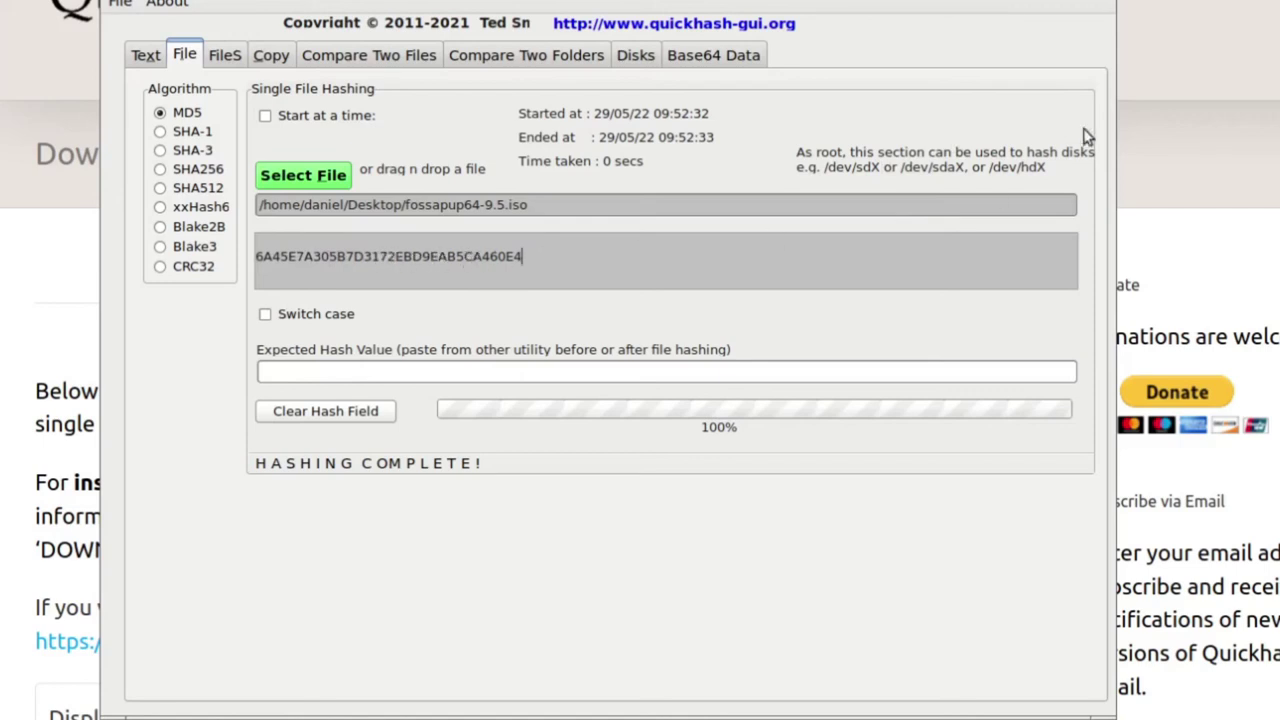
key(alt+F4)
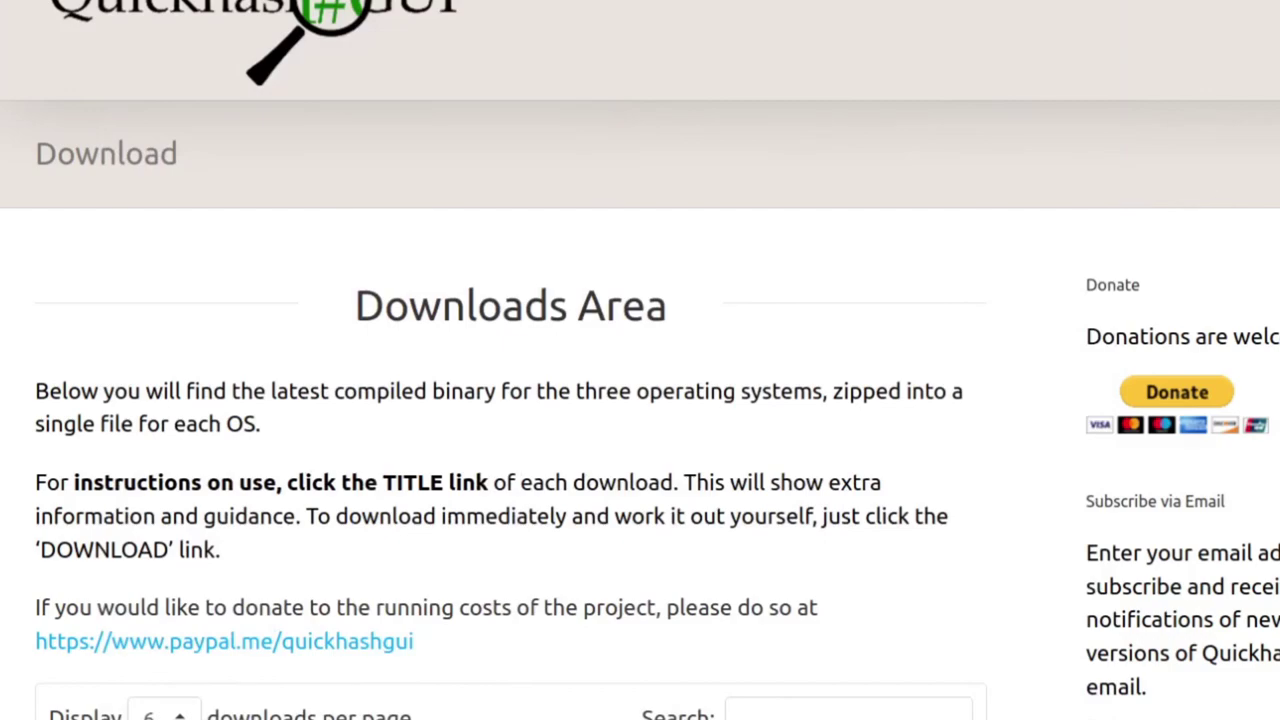